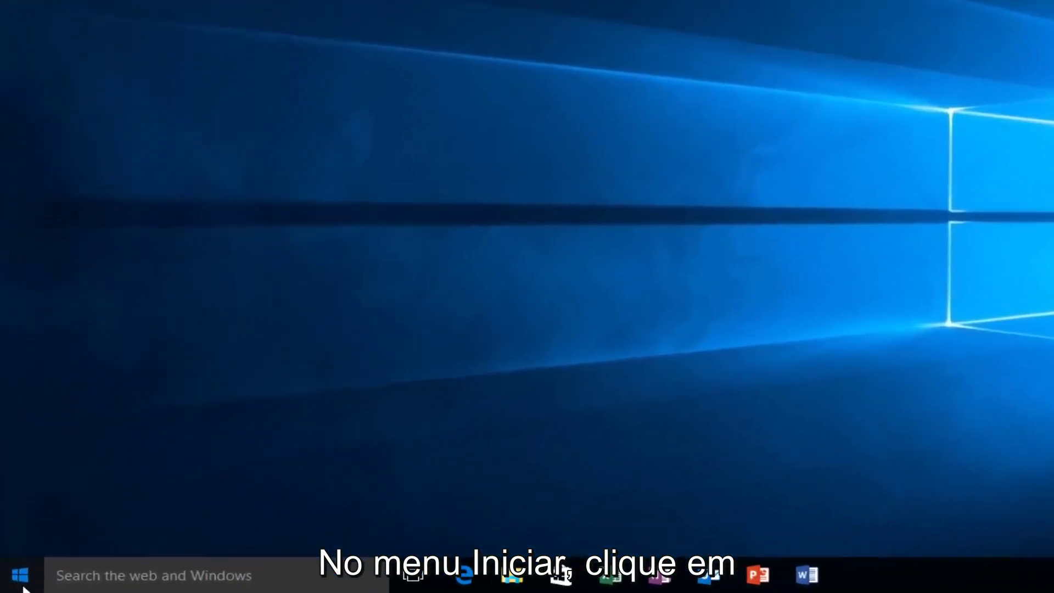
Launch regedit from Start search as administrator and approve the User Account Control prompt.
{"action": "left_click", "coordinate": [22, 587]}
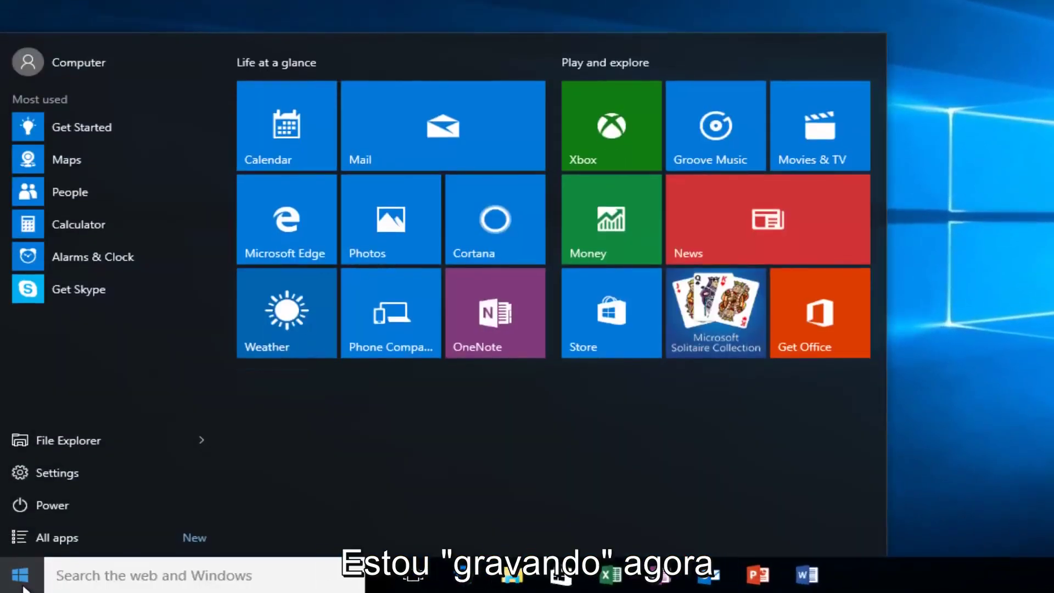
{"action": "type", "text": "regedit"}
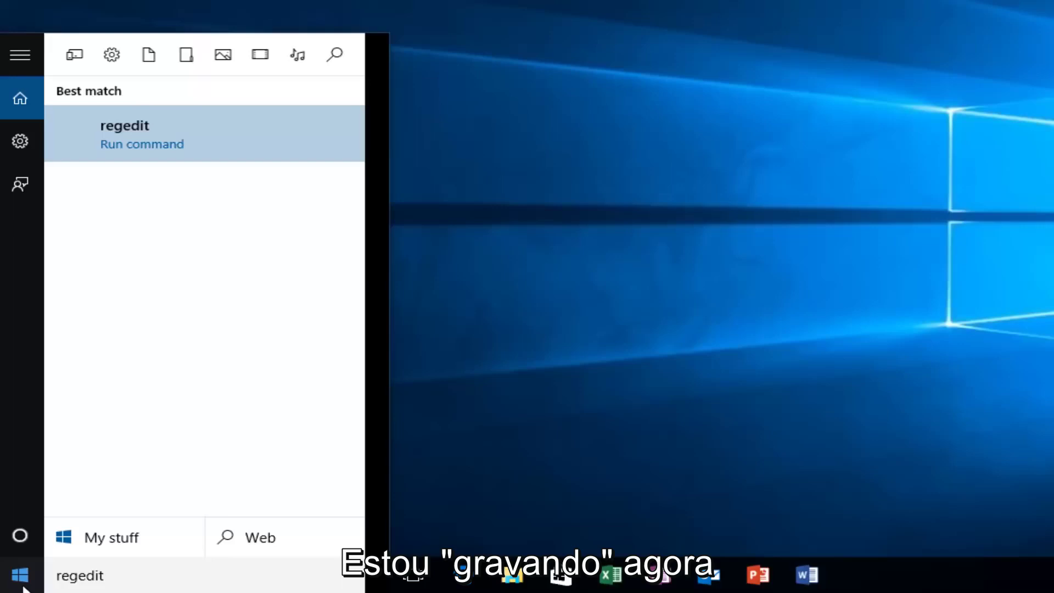
{"action": "right_click", "coordinate": [158, 132]}
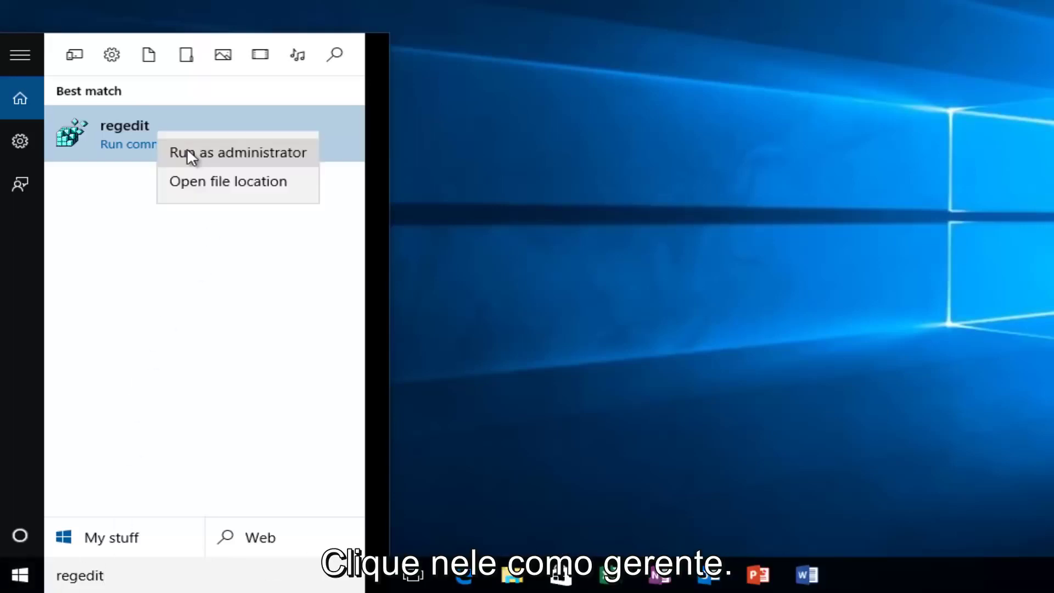
{"action": "left_click", "coordinate": [187, 152]}
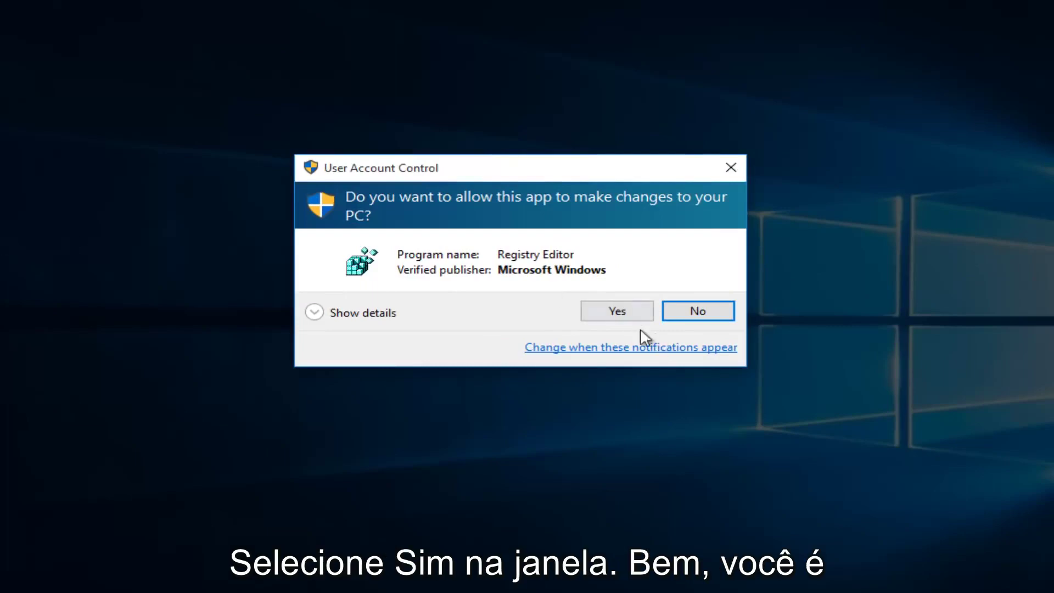
{"action": "left_click", "coordinate": [611, 308]}
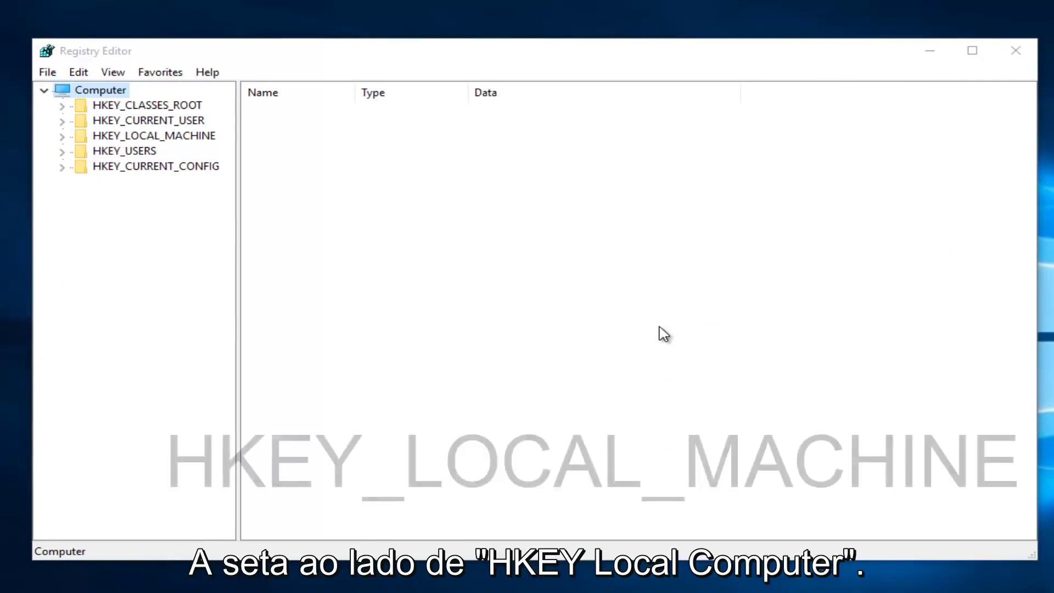
Browse to HKEY_LOCAL_MACHINE\SYSTEM\ControlSet001\Services\Ndu to show its values.
{"action": "left_click", "coordinate": [62, 136]}
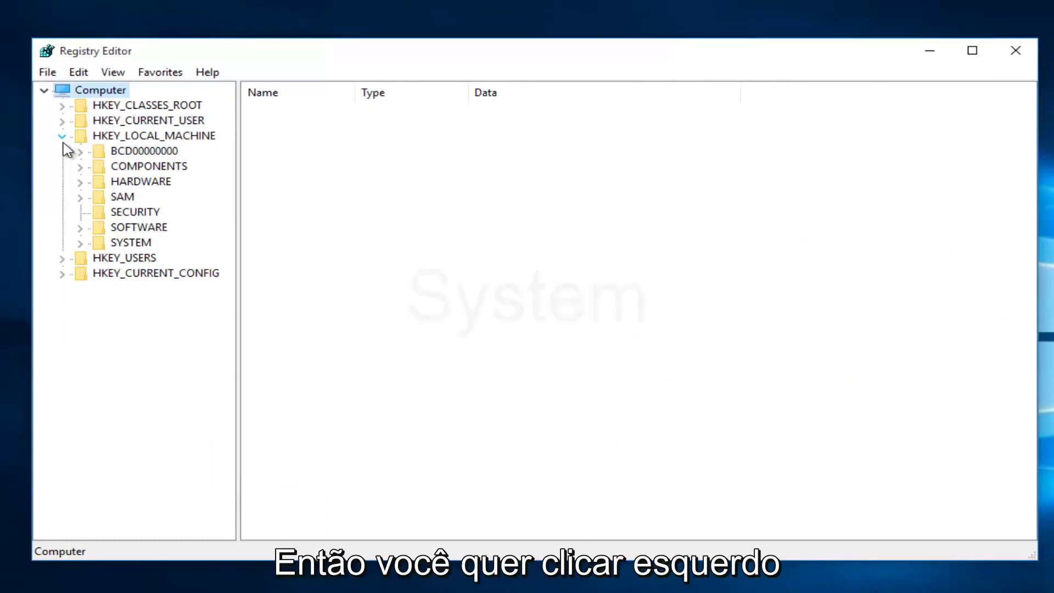
{"action": "left_click", "coordinate": [79, 242]}
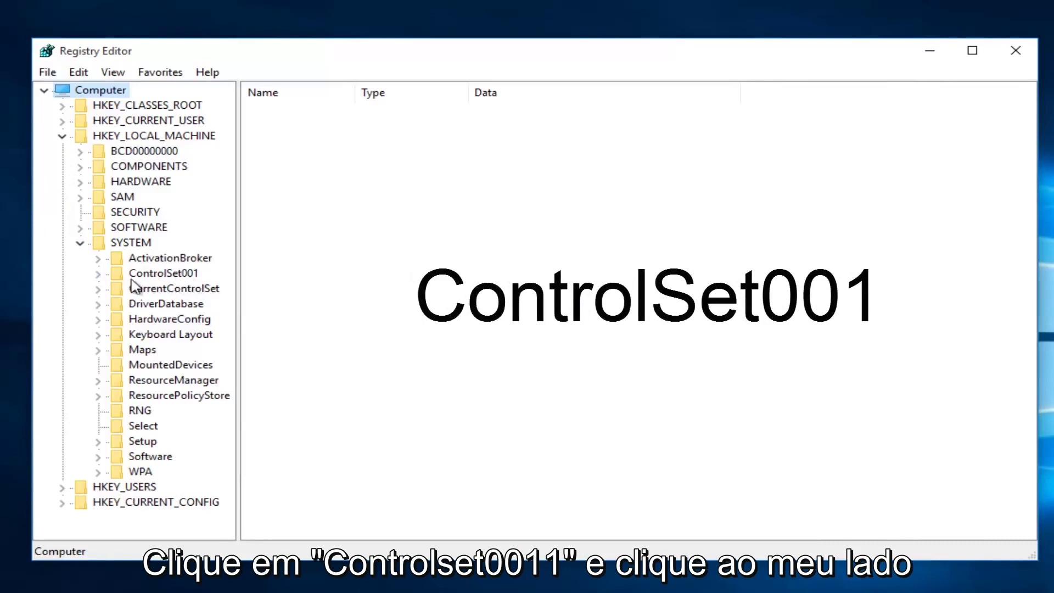
{"action": "left_click", "coordinate": [99, 274]}
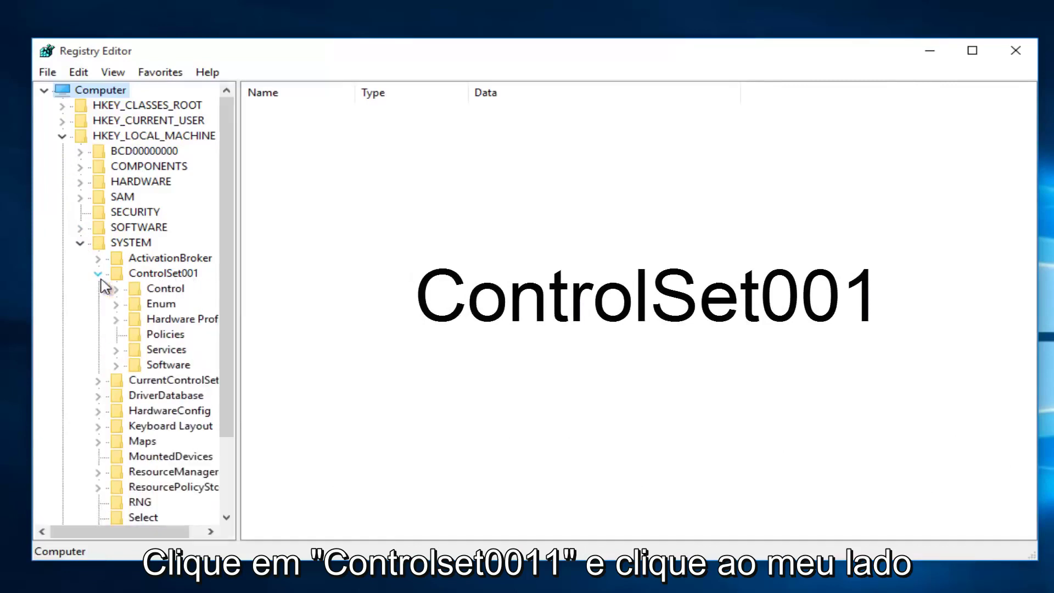
{"action": "left_click_drag", "start_coordinate": [239, 88], "coordinate": [386, 100]}
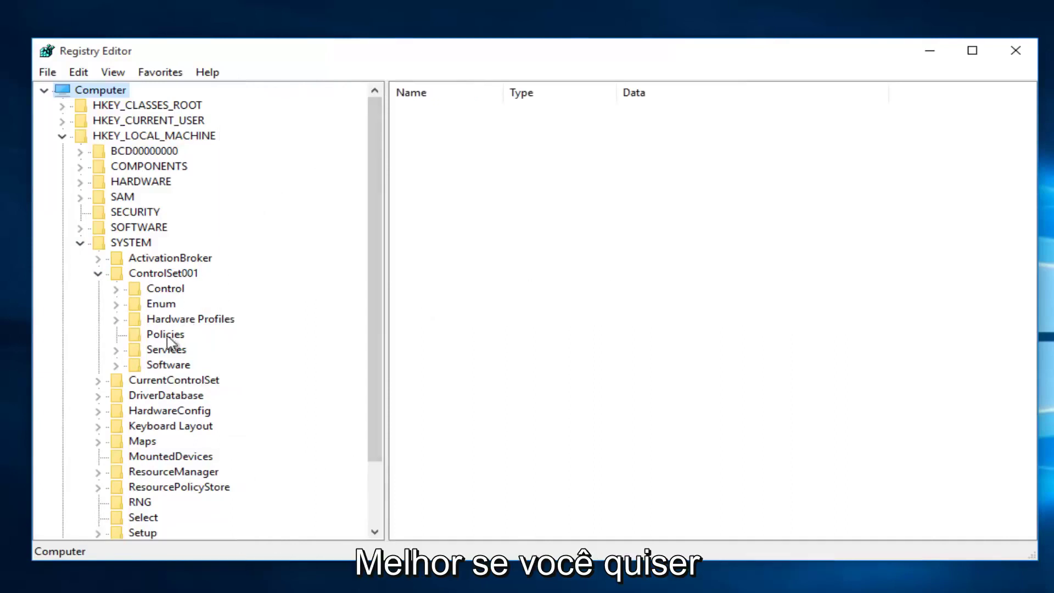
{"action": "left_click", "coordinate": [116, 351]}
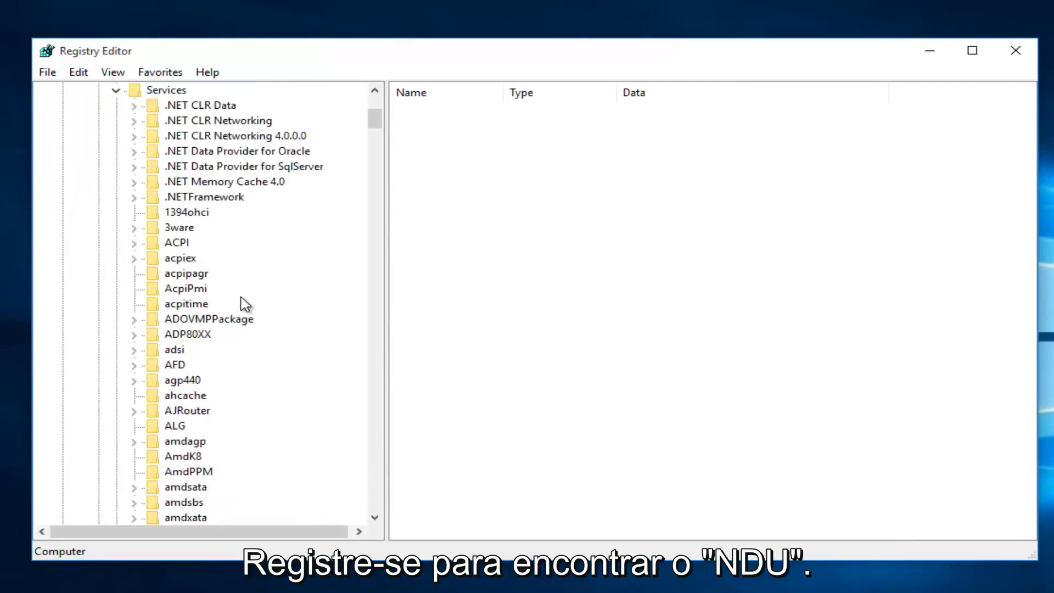
{"action": "left_click_drag", "start_coordinate": [374, 113], "coordinate": [349, 302]}
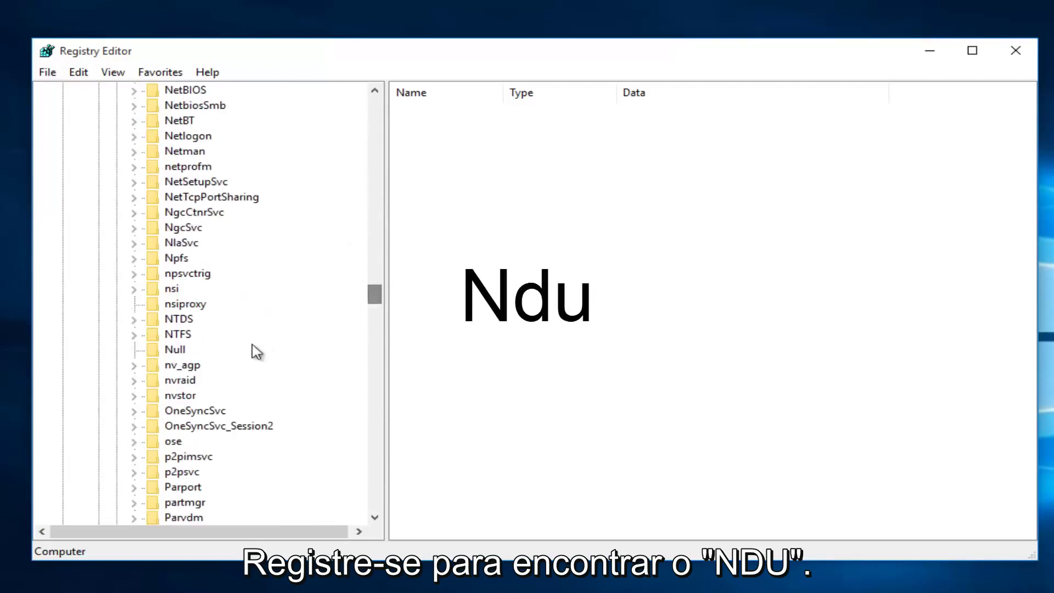
{"action": "scroll", "coordinate": [192, 255], "scroll_direction": "up", "scroll_amount": 5}
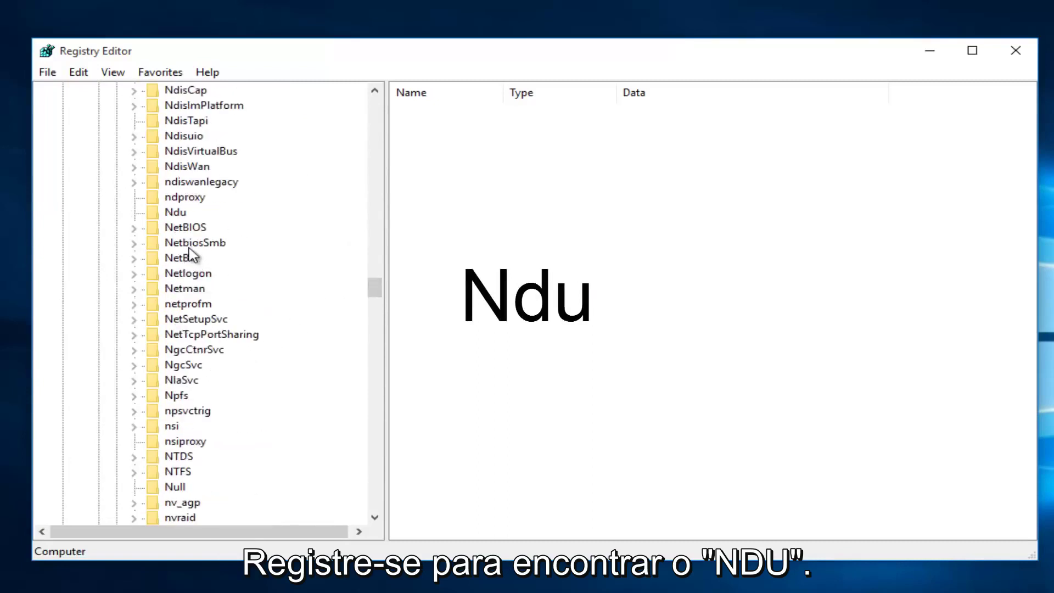
{"action": "scroll", "coordinate": [189, 255], "scroll_direction": "up", "scroll_amount": 1}
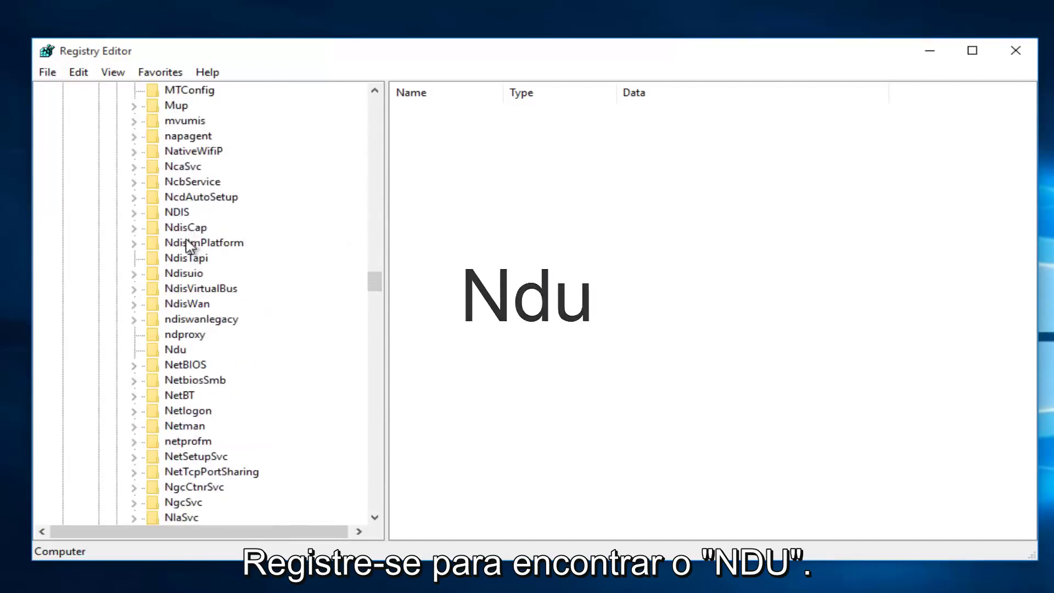
{"action": "left_click", "coordinate": [176, 350]}
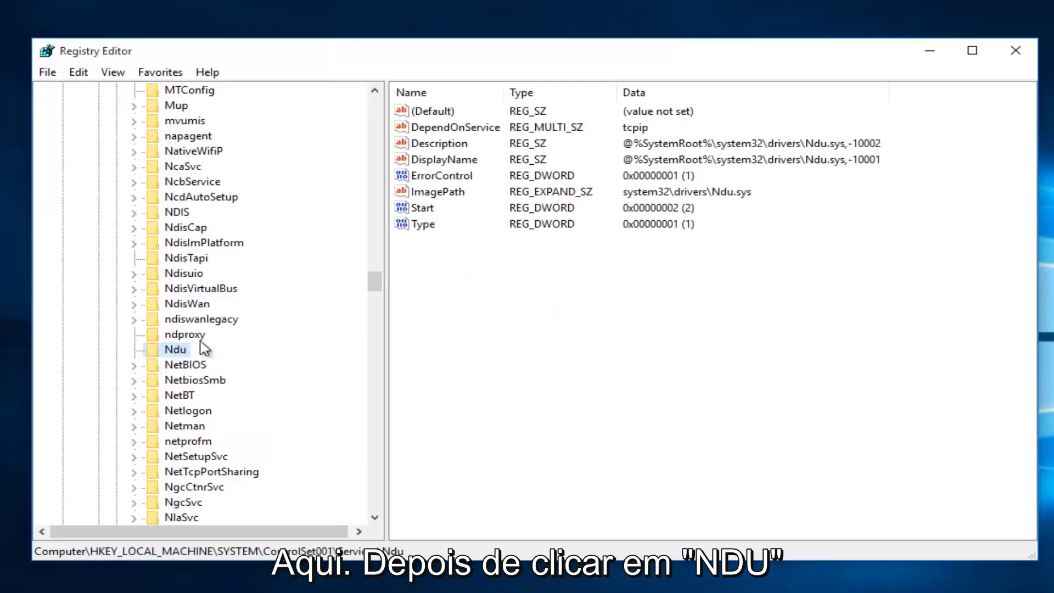
Change the Ndu Start DWORD value data from 2 to 4.
{"action": "left_click", "coordinate": [422, 208]}
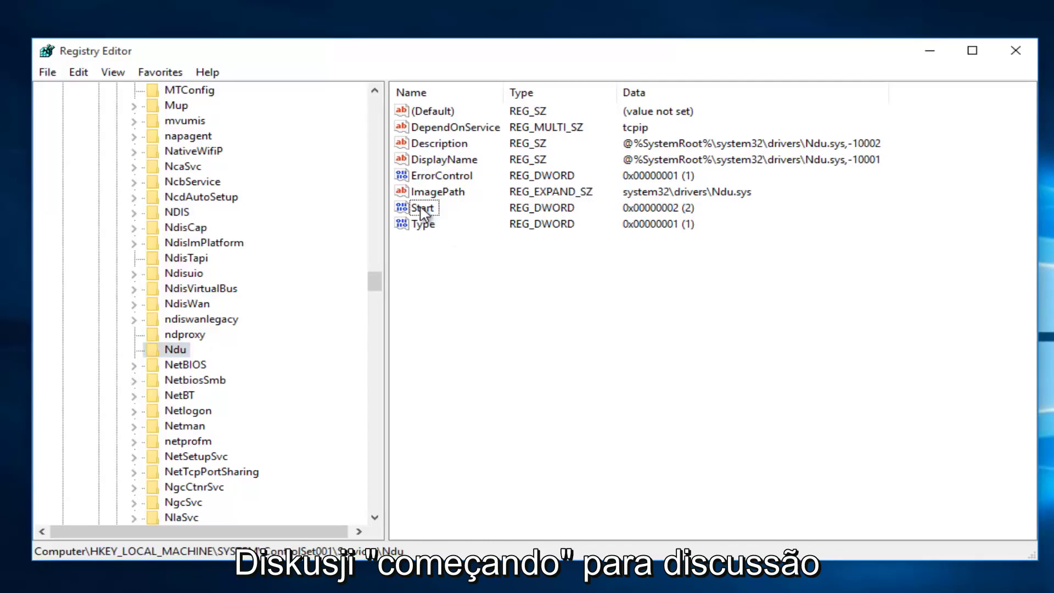
{"action": "right_click", "coordinate": [423, 211]}
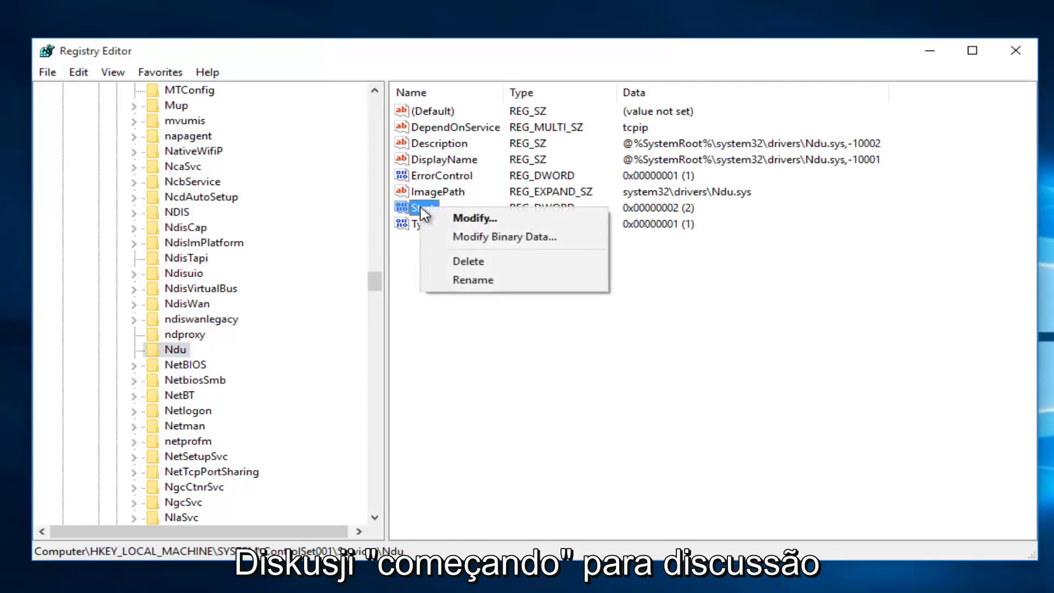
{"action": "left_click", "coordinate": [465, 217]}
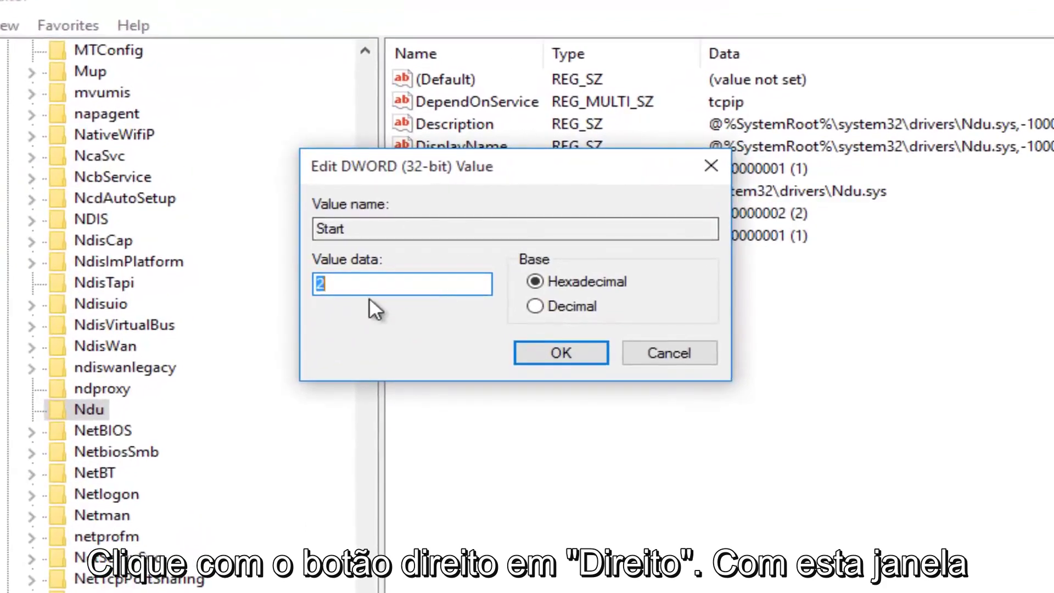
{"action": "left_click", "coordinate": [342, 284]}
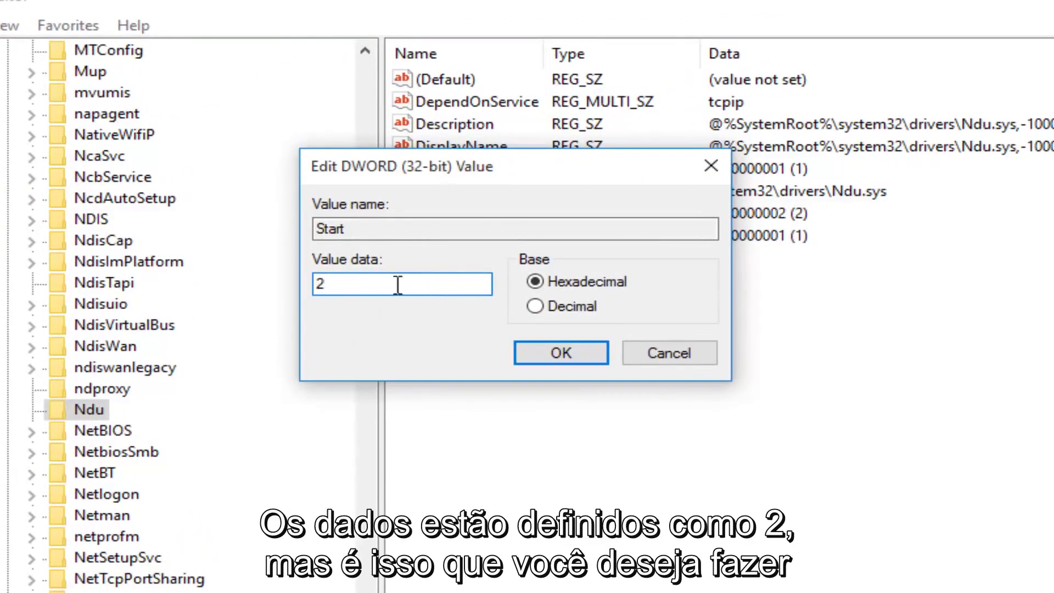
{"action": "left_click_drag", "start_coordinate": [398, 285], "coordinate": [203, 292]}
{"action": "type", "text": "4"}
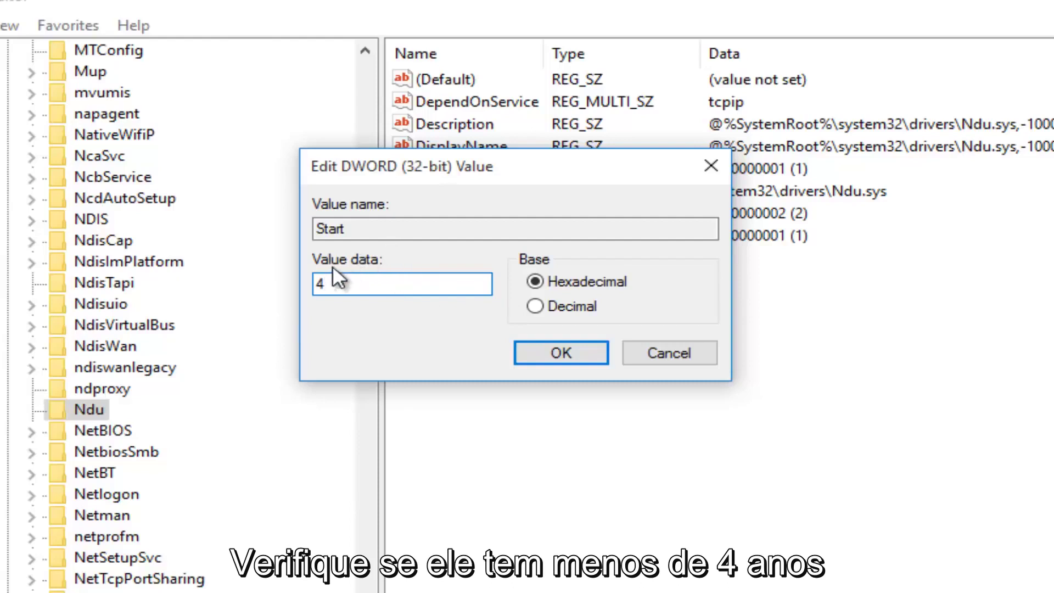
{"action": "left_click", "coordinate": [563, 358]}
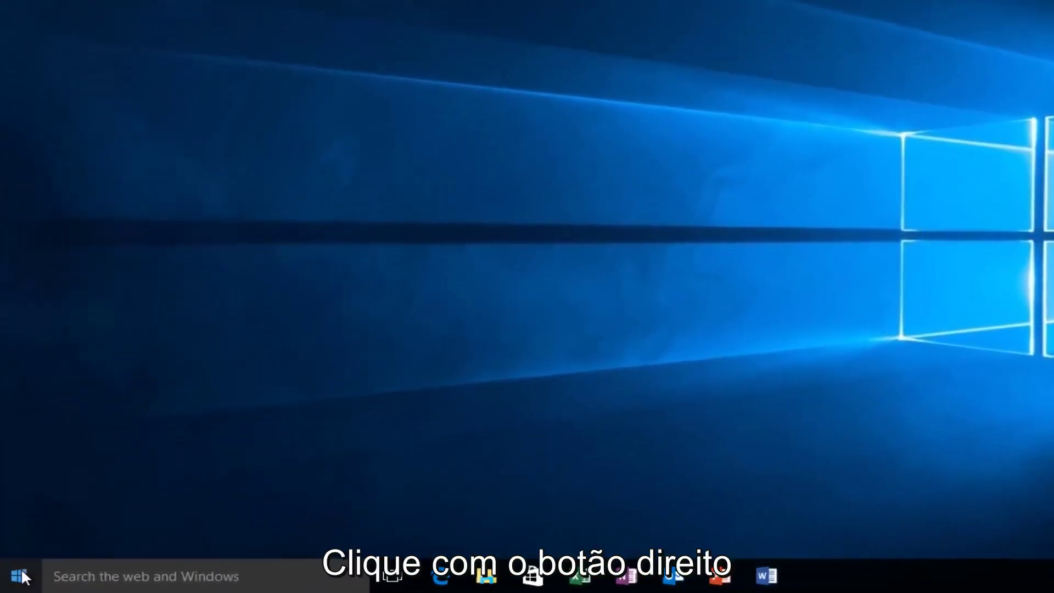
Run services.msc from the Run dialog to open the Services console.
{"action": "right_click", "coordinate": [22, 576]}
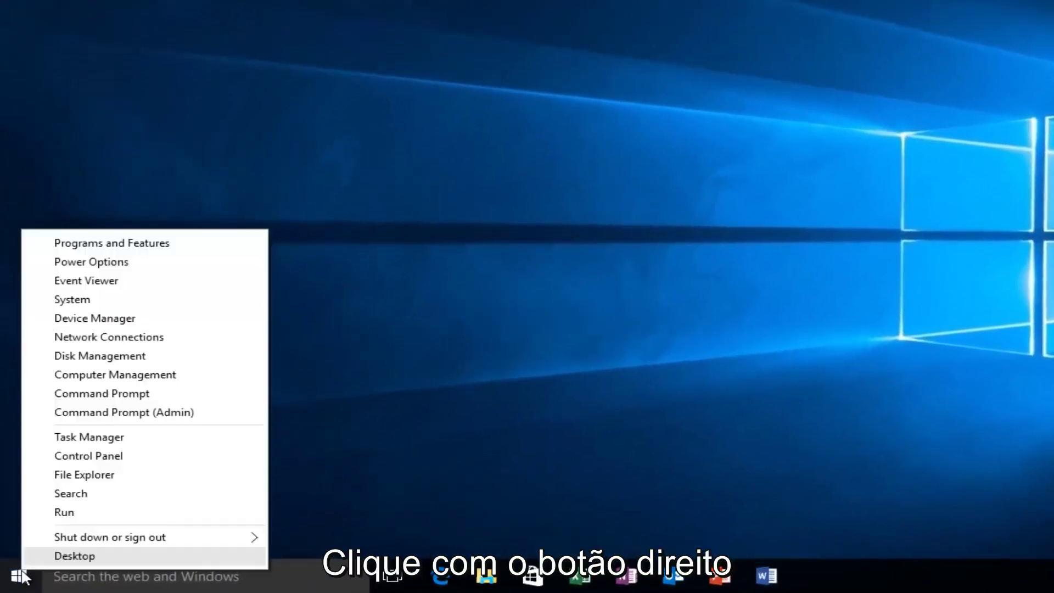
{"action": "left_click", "coordinate": [60, 514]}
{"action": "type", "text": "se"}
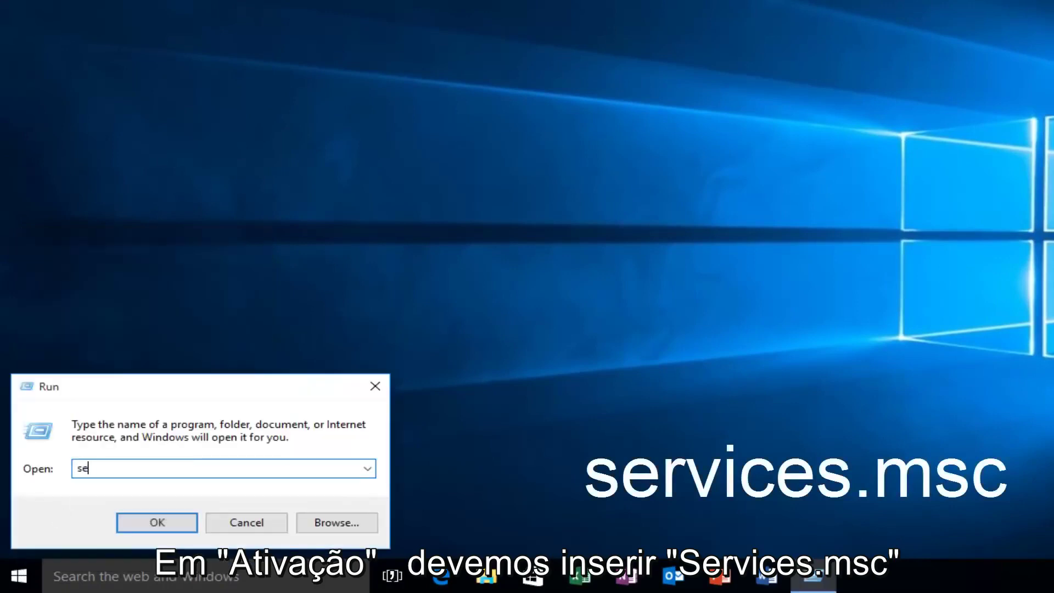
{"action": "type", "text": "rvices."}
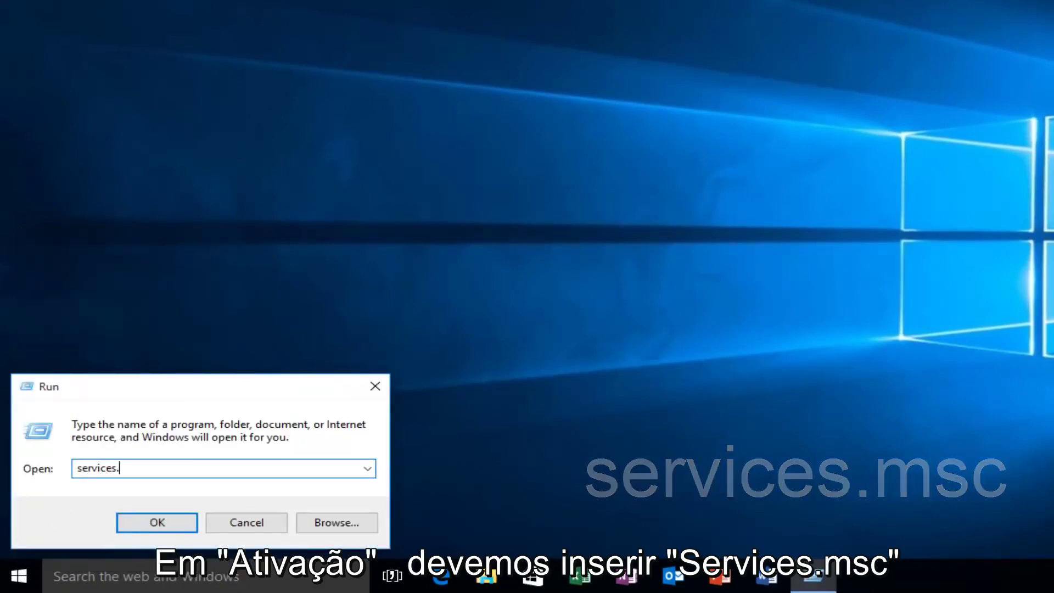
{"action": "type", "text": "msc"}
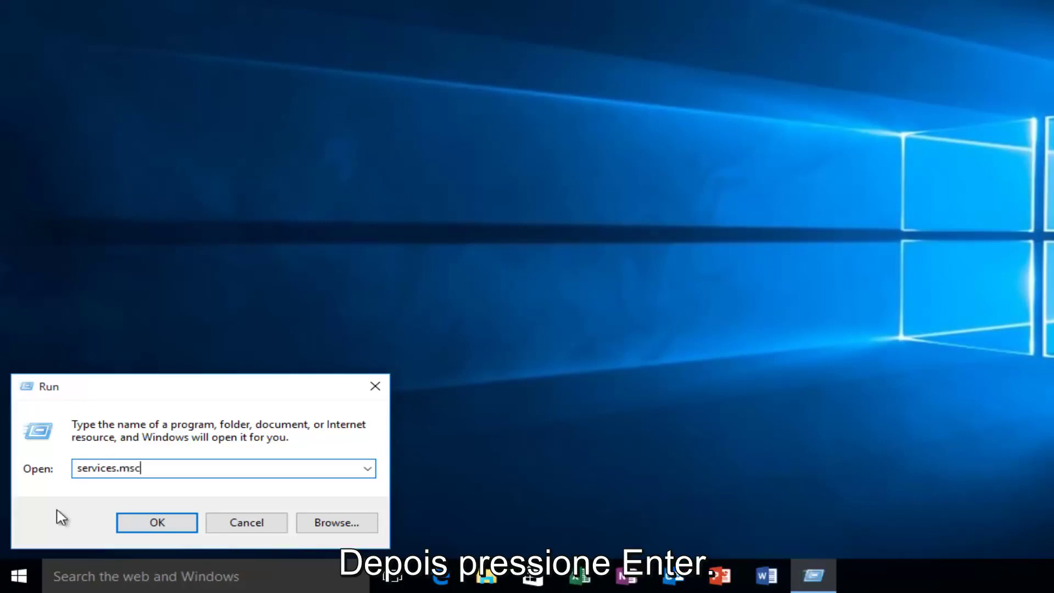
{"action": "key", "text": "Return"}
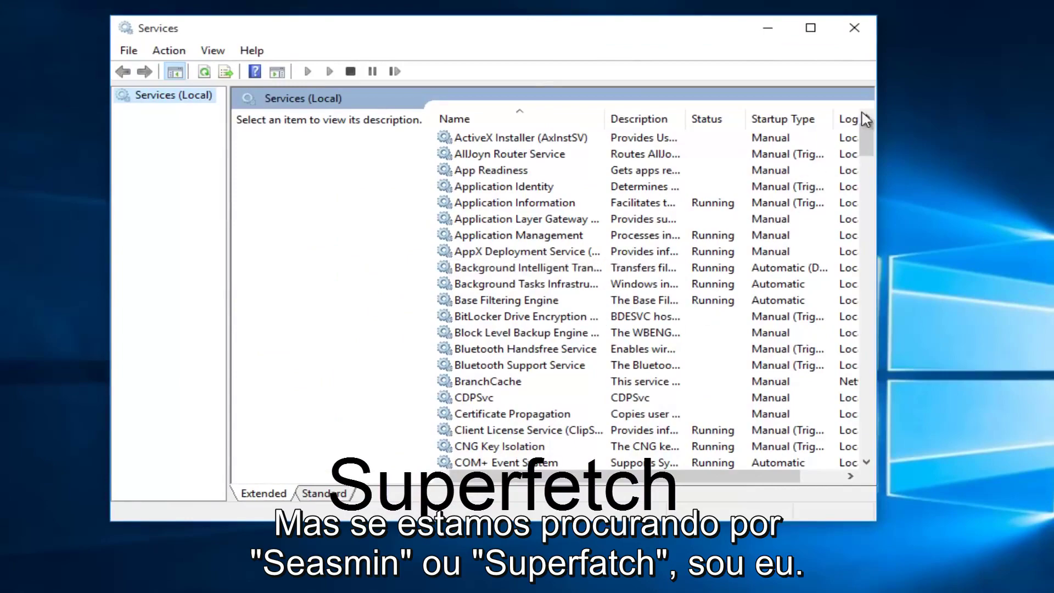
Scroll the services list down and select Superfetch.
{"action": "left_click_drag", "start_coordinate": [867, 191], "coordinate": [867, 341]}
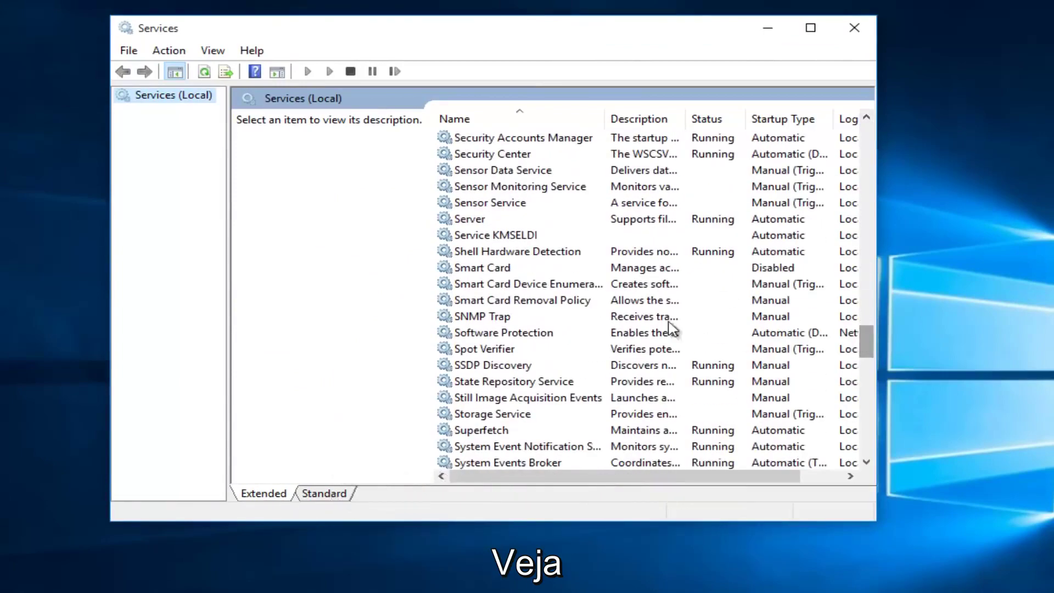
{"action": "scroll", "coordinate": [497, 269], "scroll_direction": "up", "scroll_amount": 3}
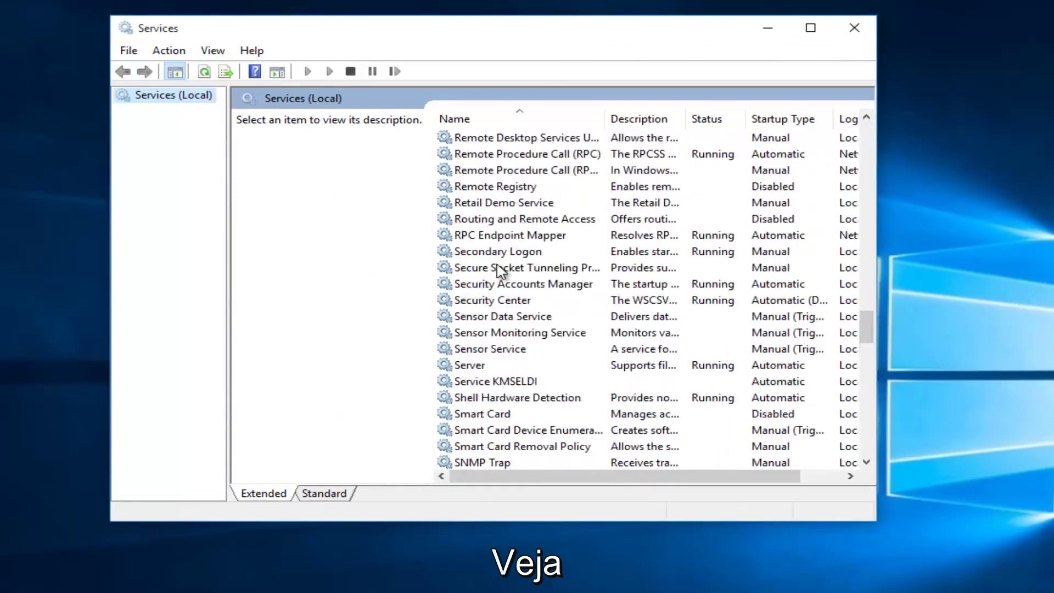
{"action": "scroll", "coordinate": [499, 272], "scroll_direction": "down", "scroll_amount": 3}
{"action": "scroll", "coordinate": [500, 270], "scroll_direction": "down", "scroll_amount": 1}
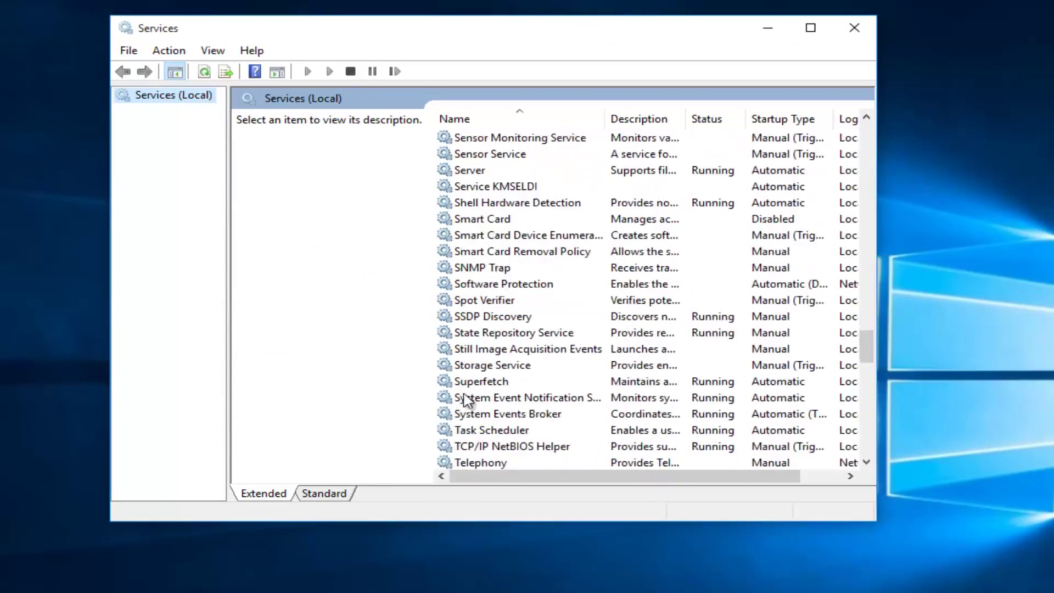
{"action": "left_click", "coordinate": [474, 381]}
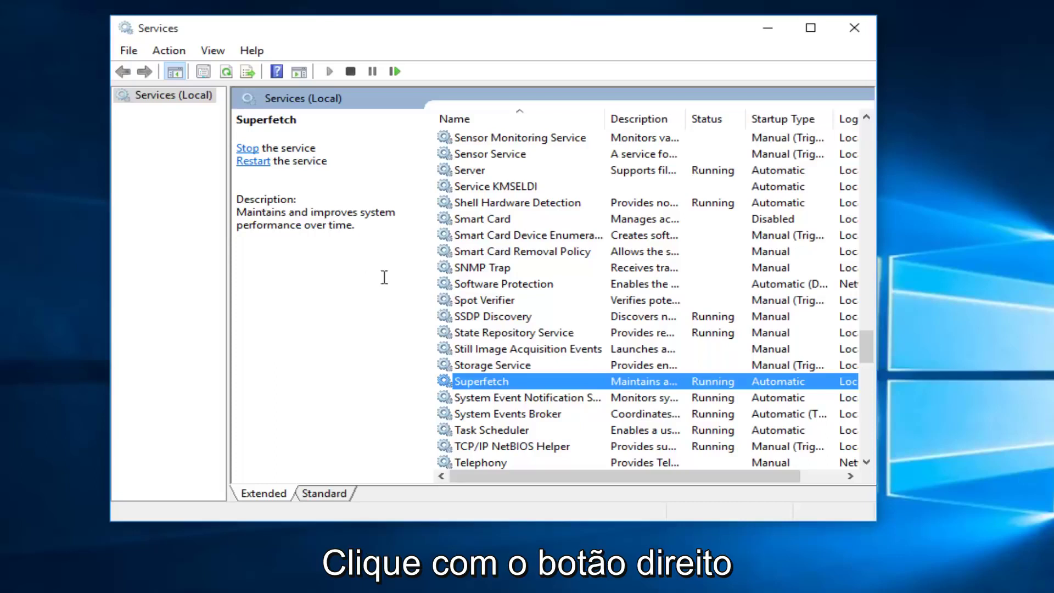
Stop Superfetch and change its startup type from Automatic to Disabled in Properties.
{"action": "right_click", "coordinate": [483, 386]}
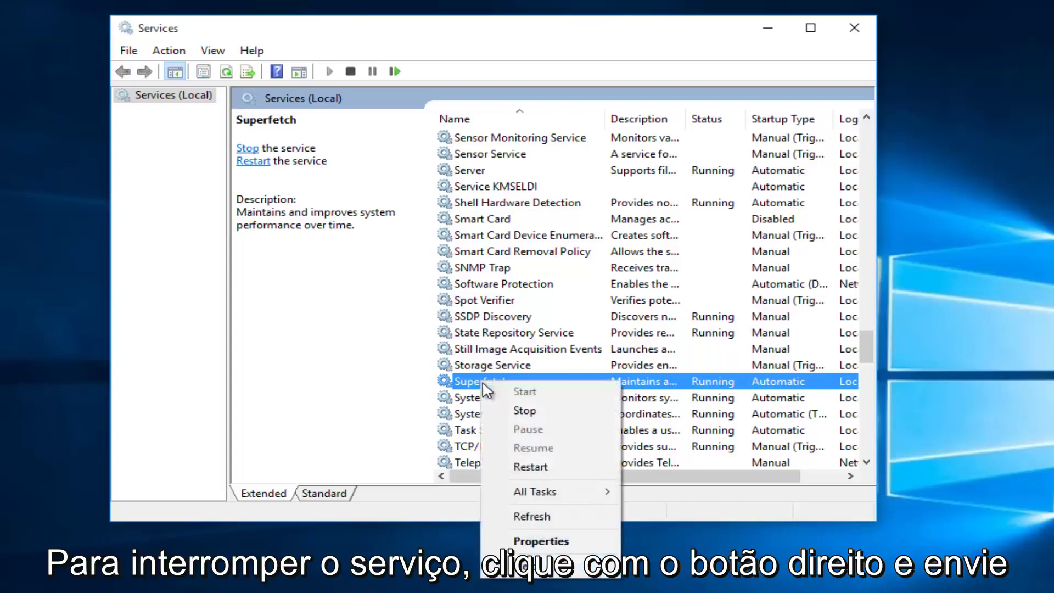
{"action": "left_click", "coordinate": [526, 411]}
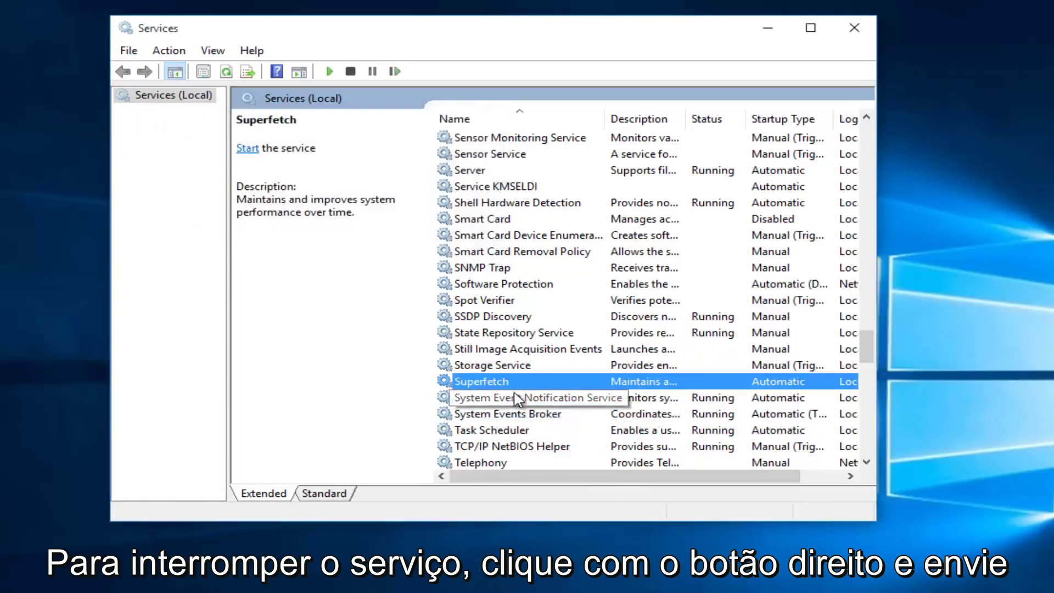
{"action": "double_click", "coordinate": [481, 385]}
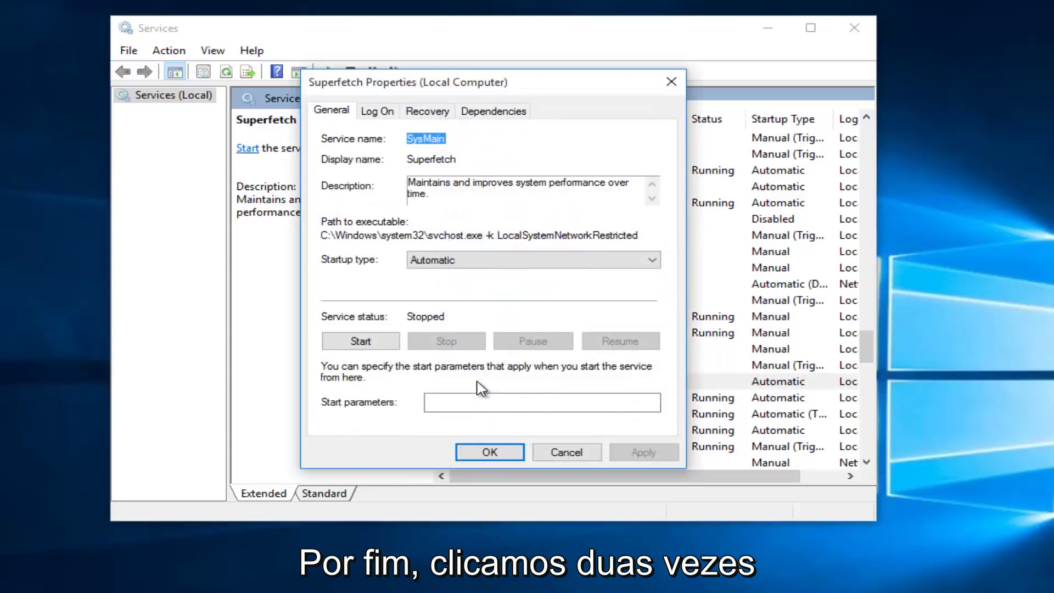
{"action": "left_click", "coordinate": [655, 261]}
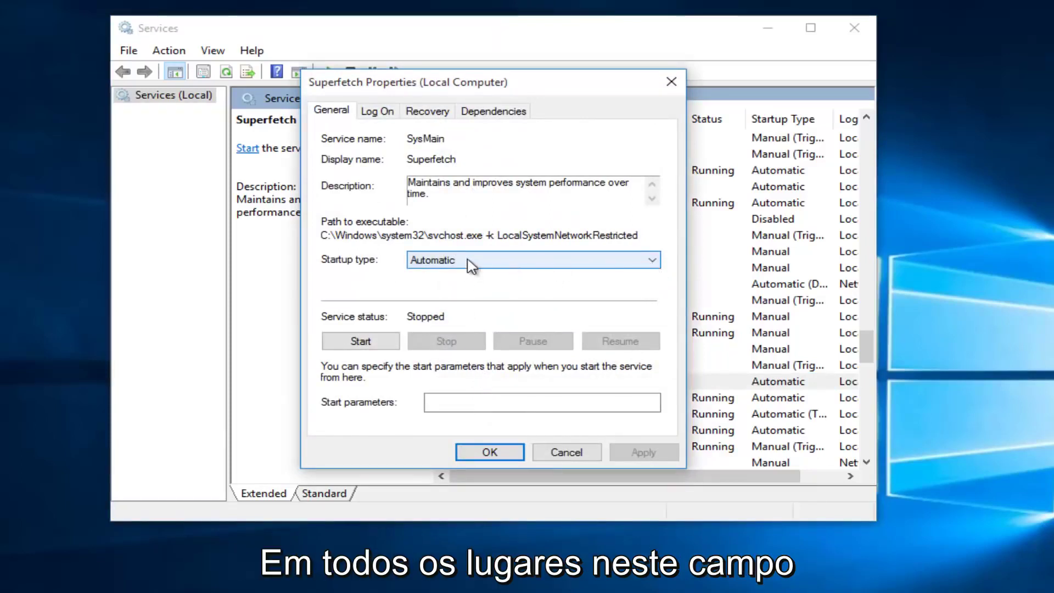
{"action": "left_click_drag", "start_coordinate": [468, 265], "coordinate": [428, 315]}
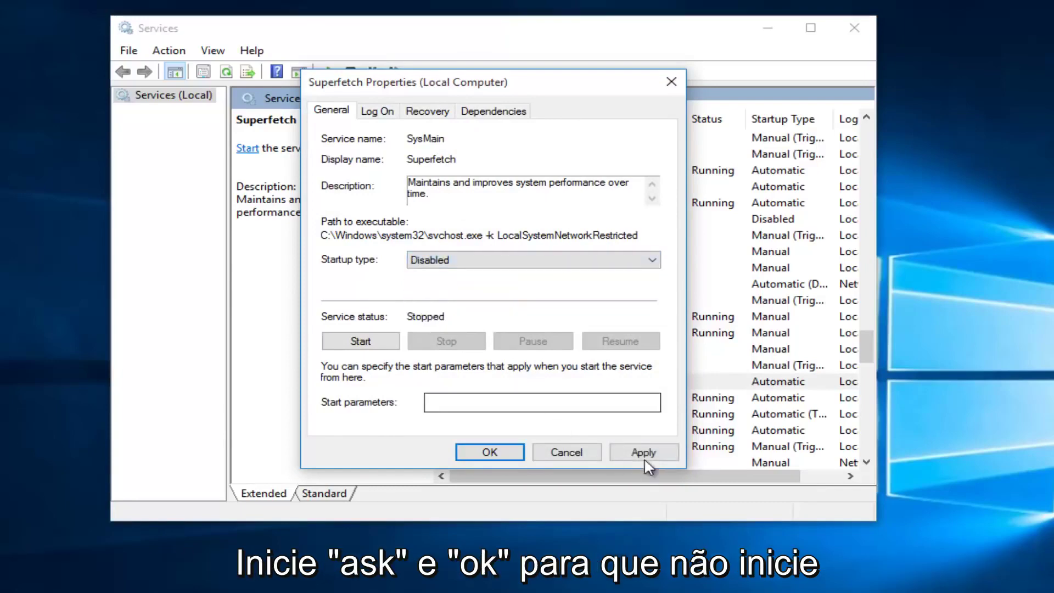
{"action": "left_click", "coordinate": [645, 459]}
{"action": "left_click", "coordinate": [495, 456]}
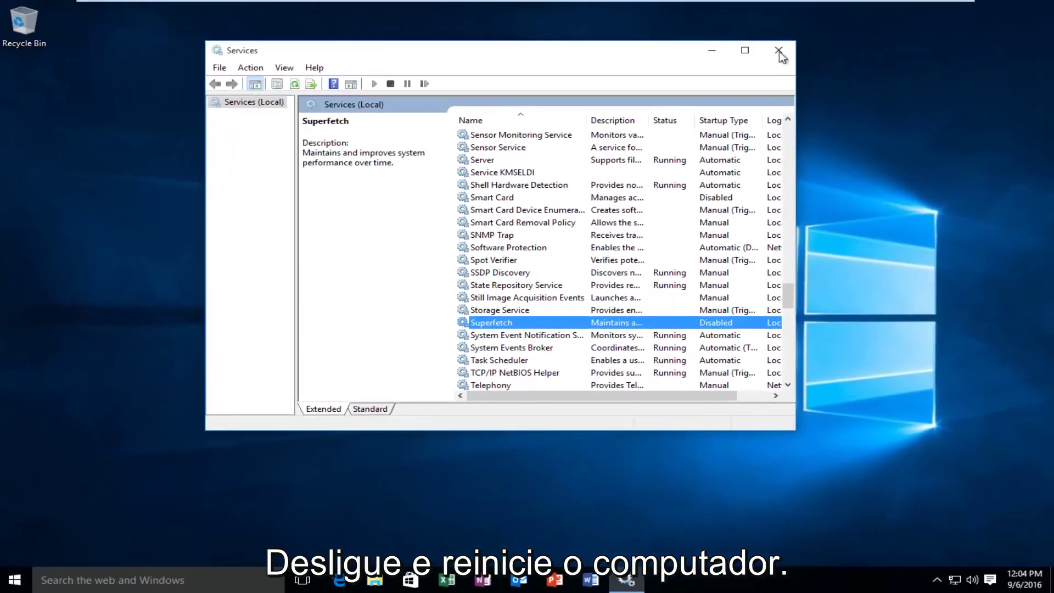
Close the Services console window.
{"action": "left_click", "coordinate": [779, 51]}
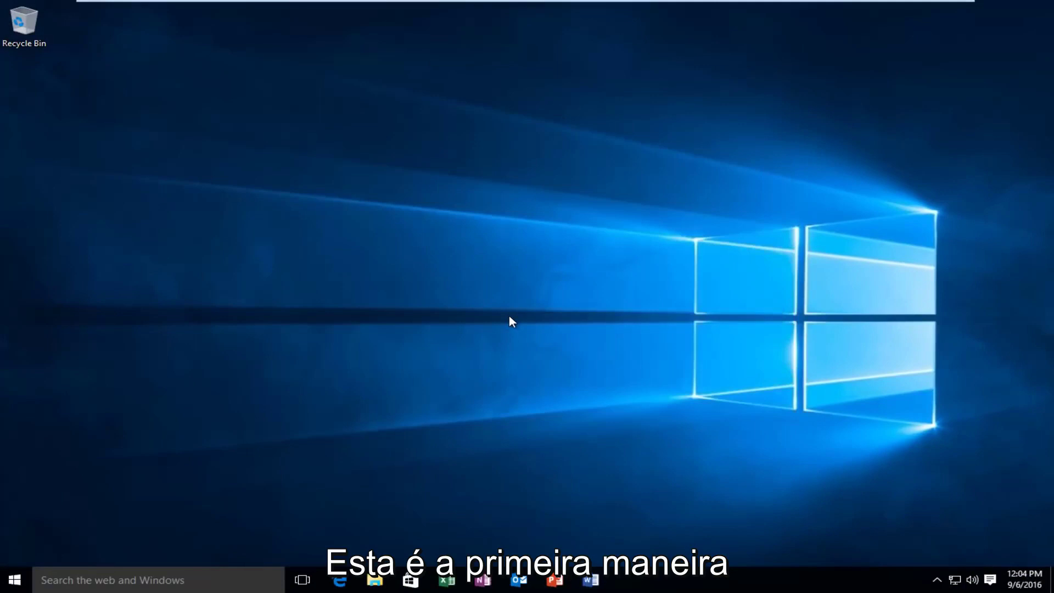